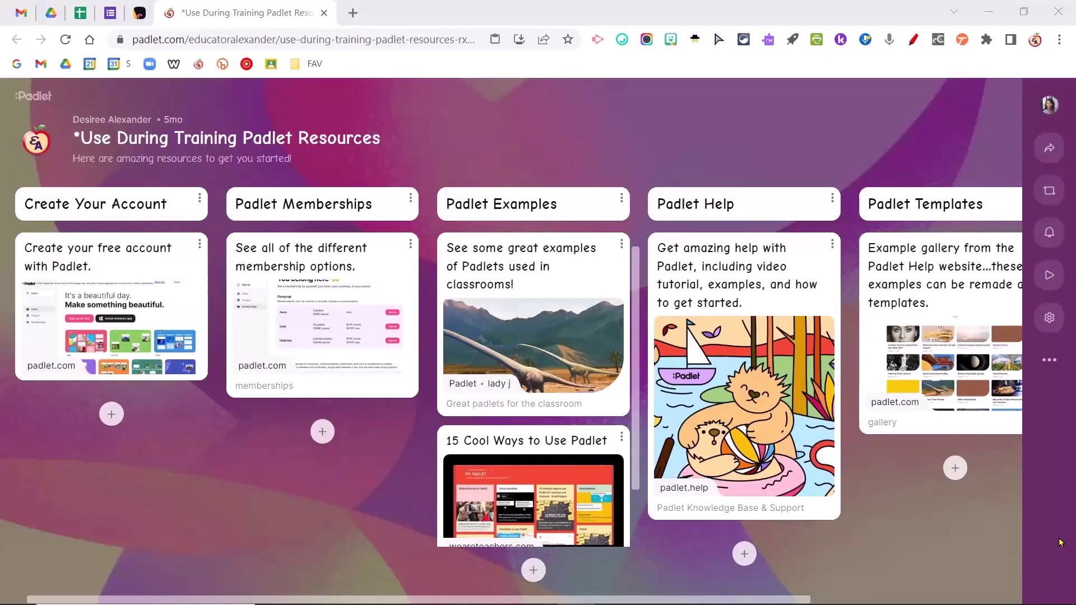
# Switch from the training resources board to the Padlet dashboard's Recents page
pyautogui.click(136, 16)
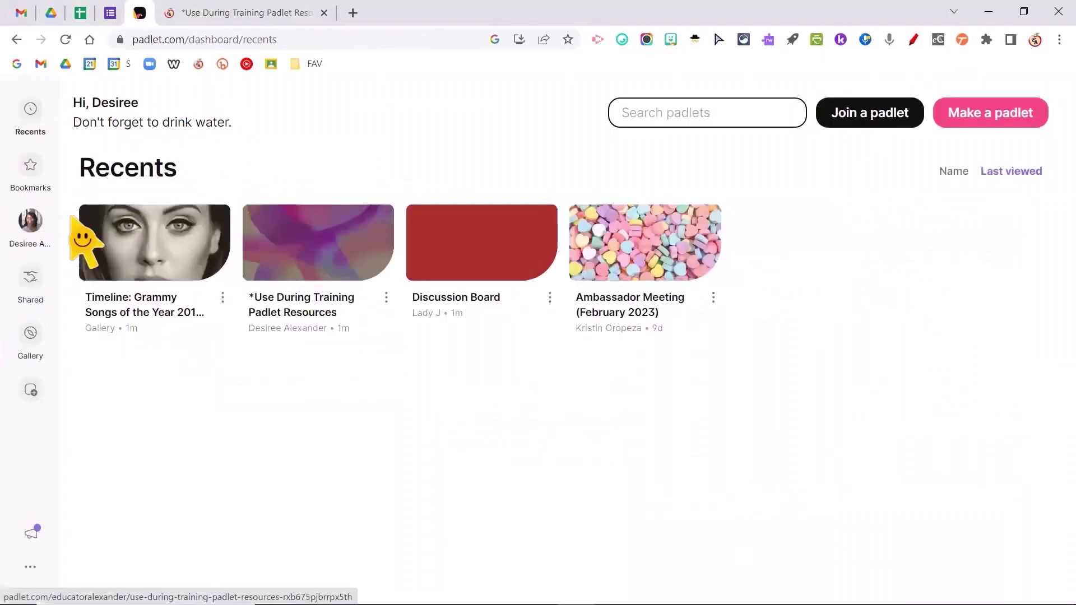
# In account Settings, toggle Beta features off and back on, then return to the Recents dashboard
pyautogui.click(31, 570)
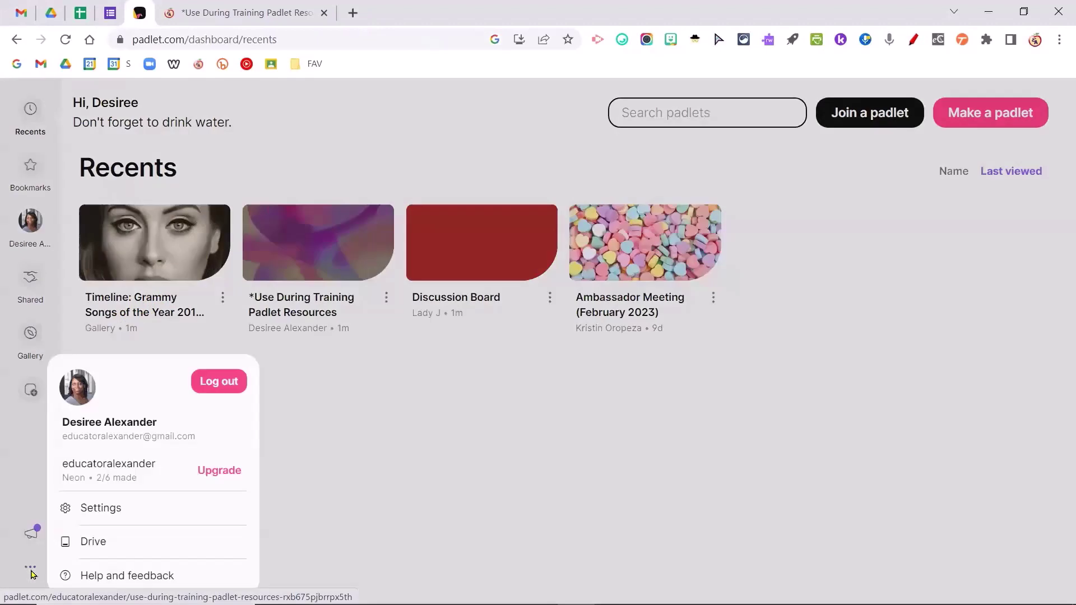
pyautogui.click(72, 512)
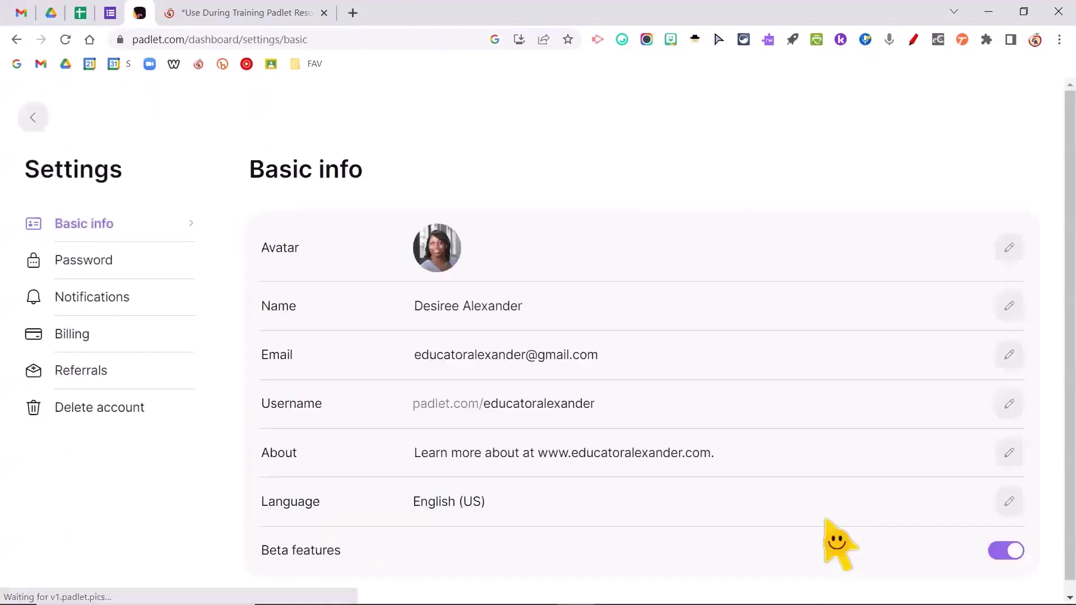
pyautogui.scroll(-1, 839, 543)
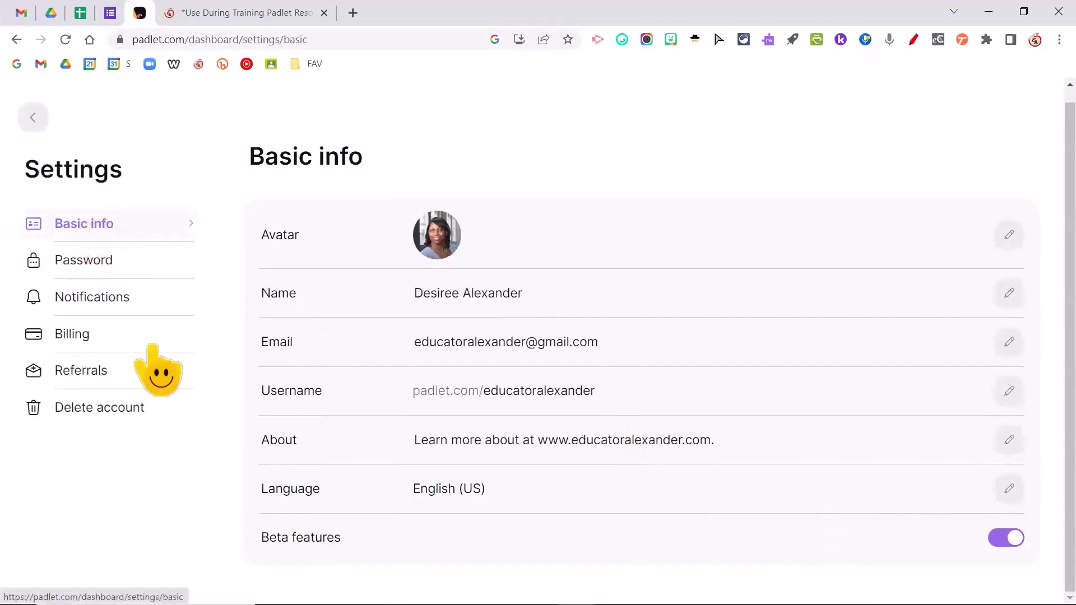
pyautogui.moveTo(259, 537); pyautogui.dragTo(363, 539)
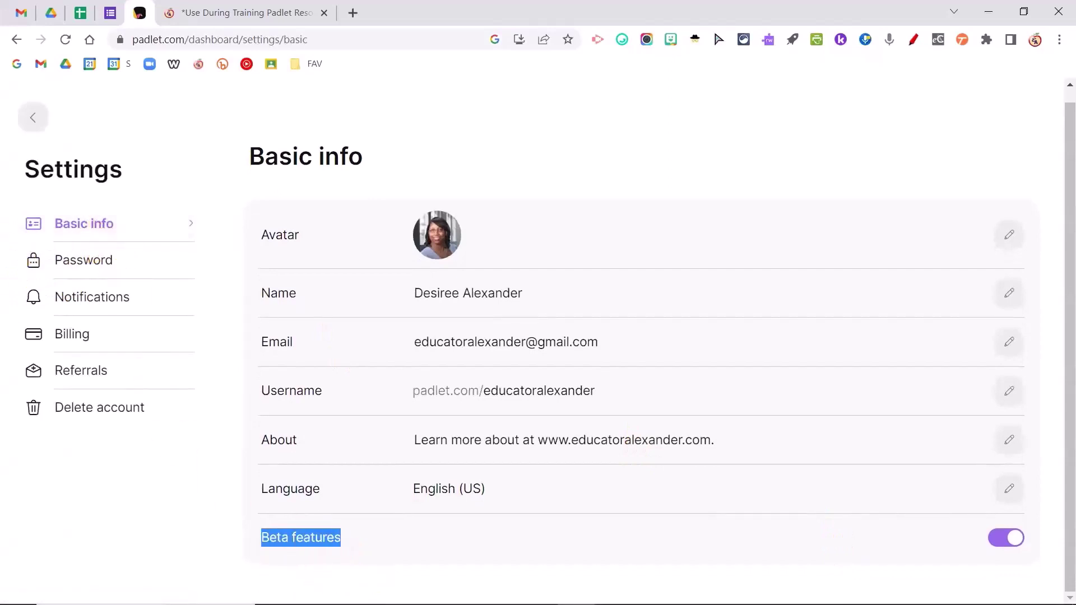
pyautogui.click(1008, 539)
pyautogui.click(1008, 538)
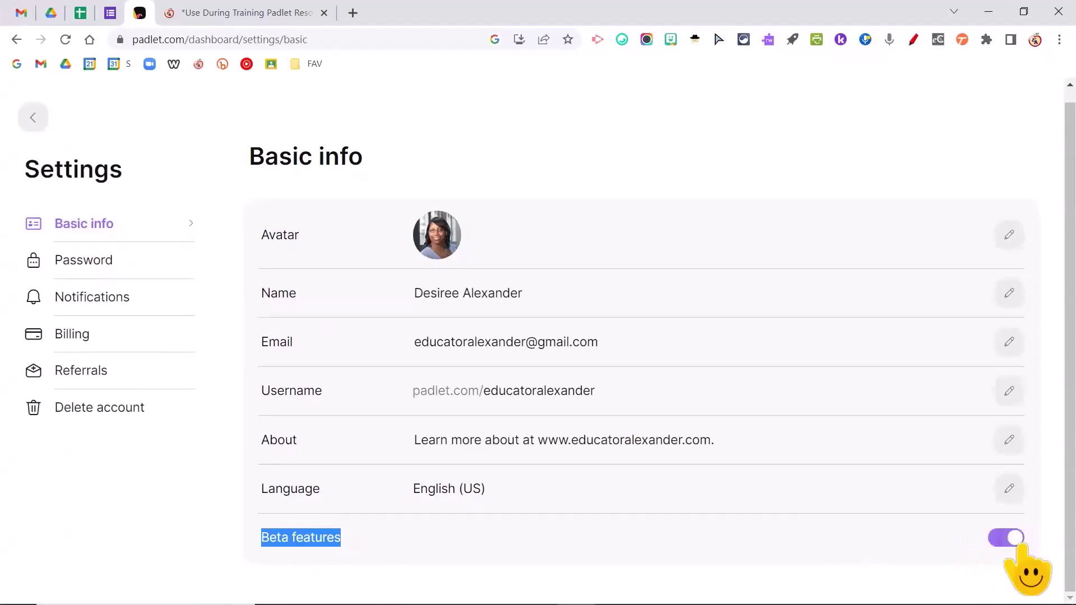
pyautogui.click(420, 538)
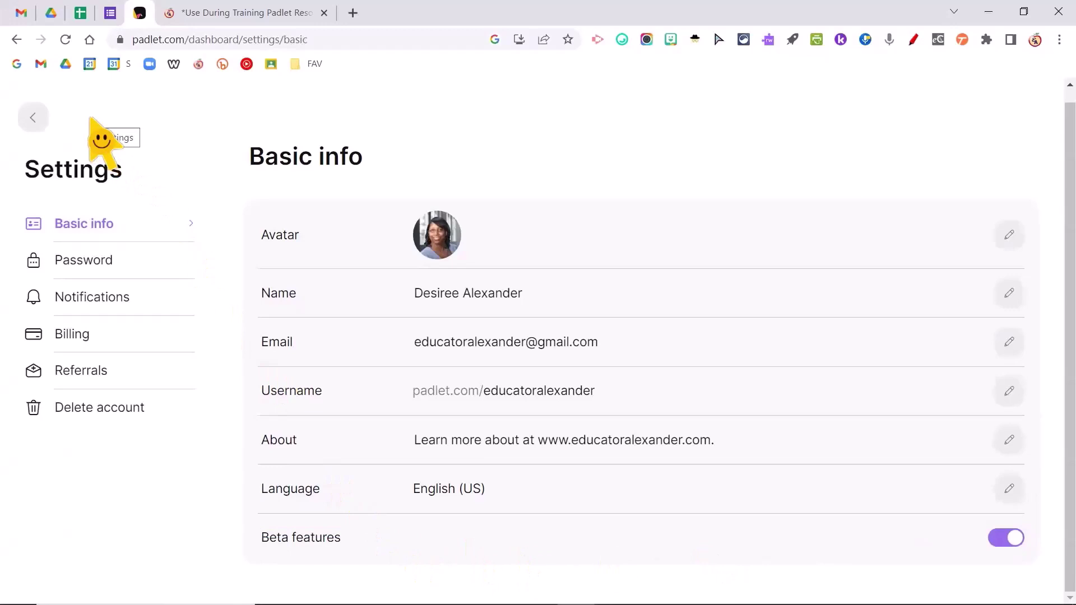
pyautogui.click(32, 117)
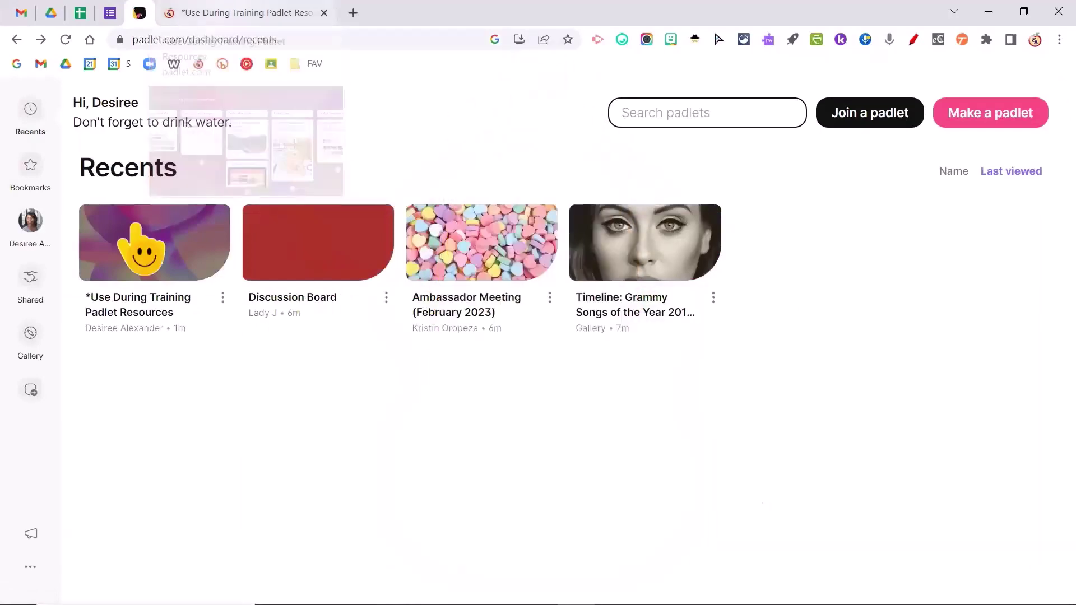
# Change the resources board's URL to padletresources, save it, and copy the new link
pyautogui.click(160, 269)
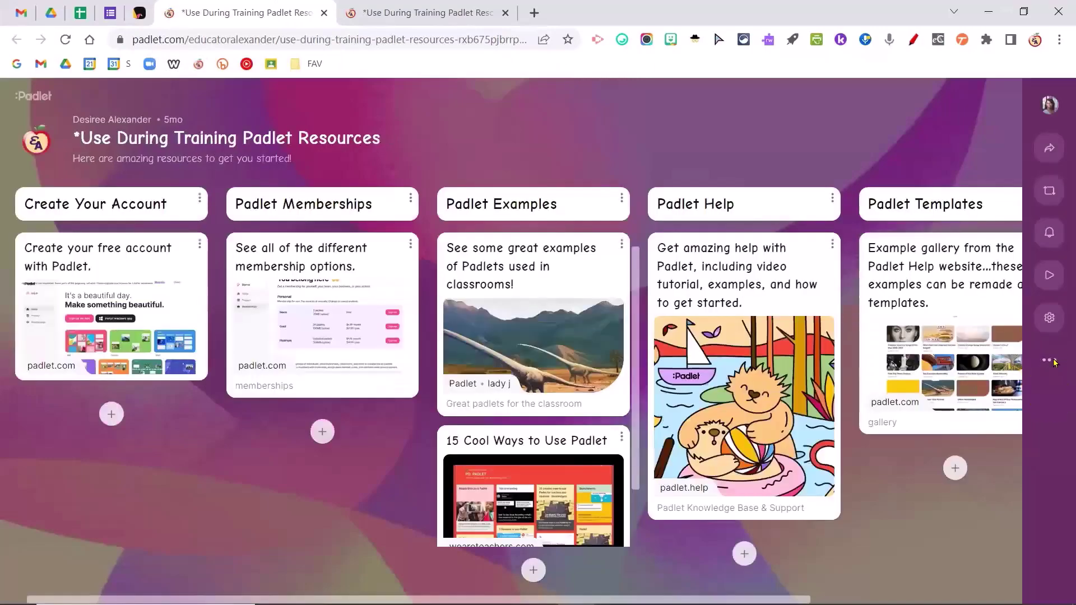
pyautogui.click(1049, 361)
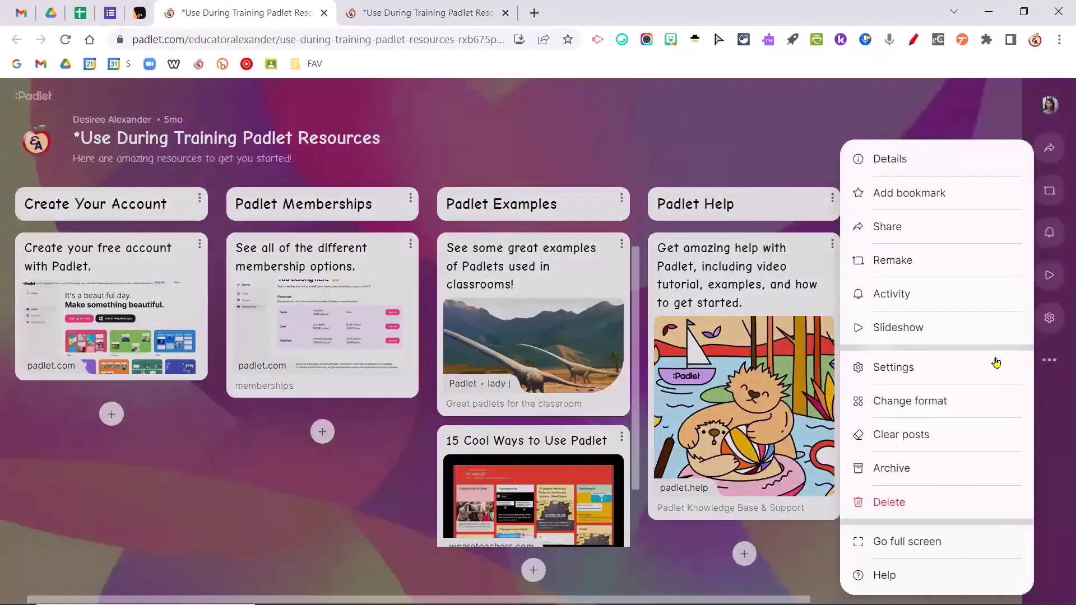
pyautogui.click(911, 398)
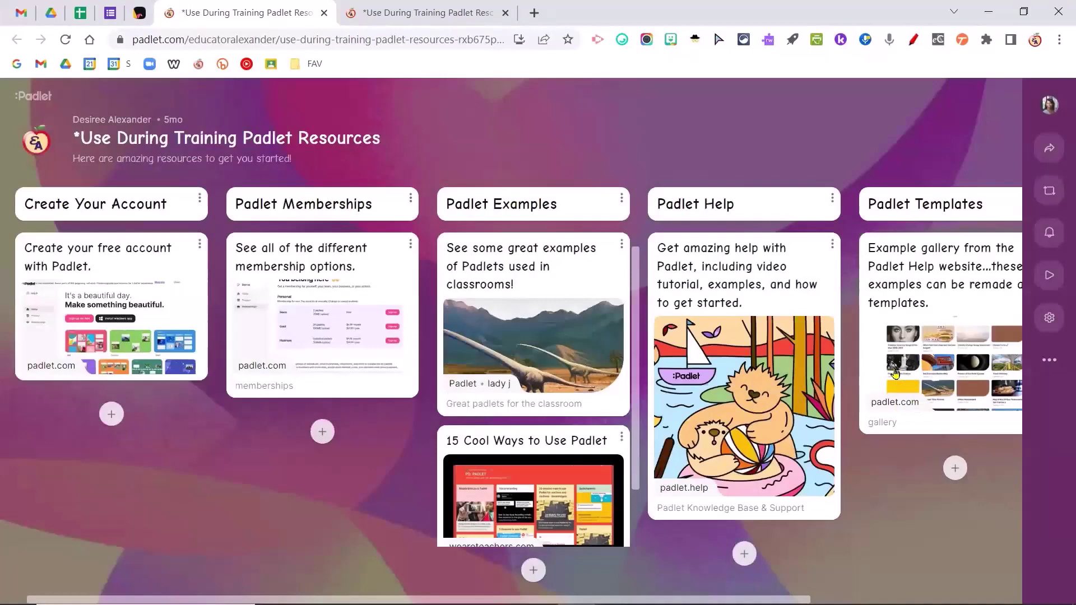
pyautogui.scroll(-10, 925, 395)
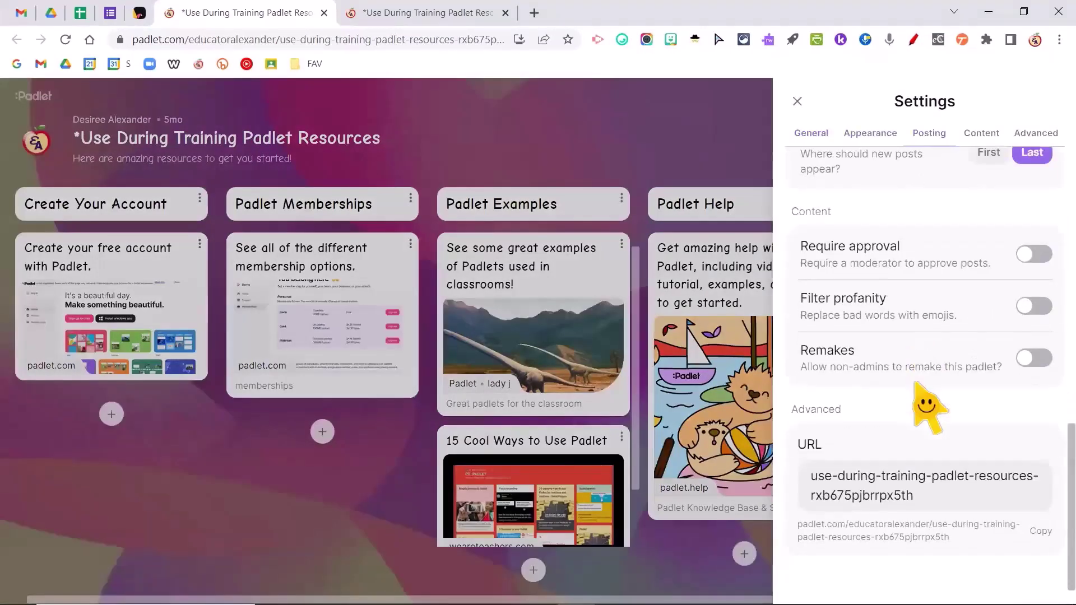
pyautogui.moveTo(935, 503); pyautogui.dragTo(806, 478)
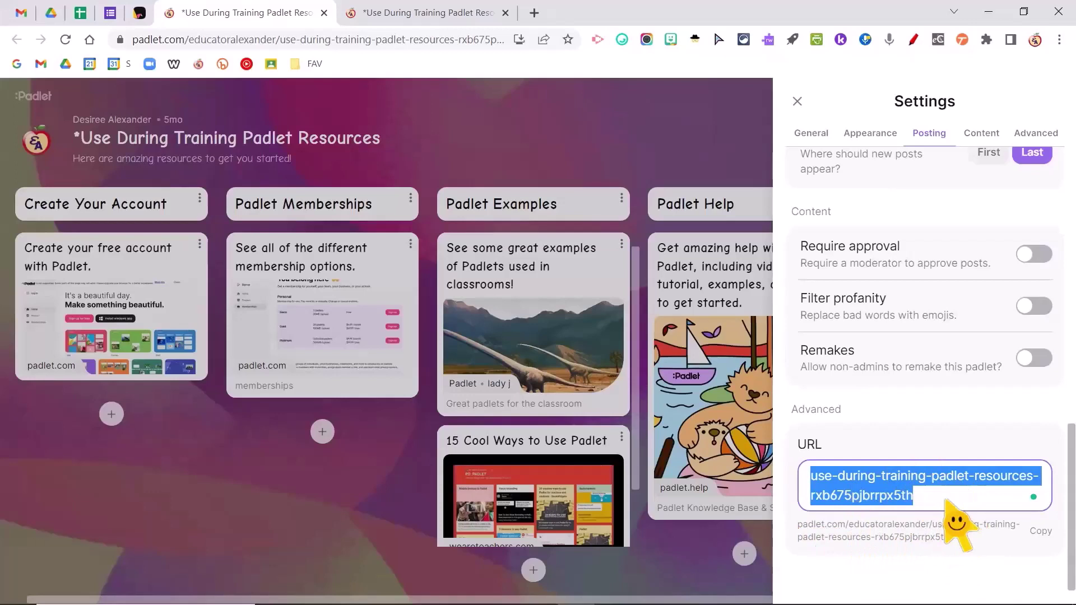
pyautogui.write('padletresources')
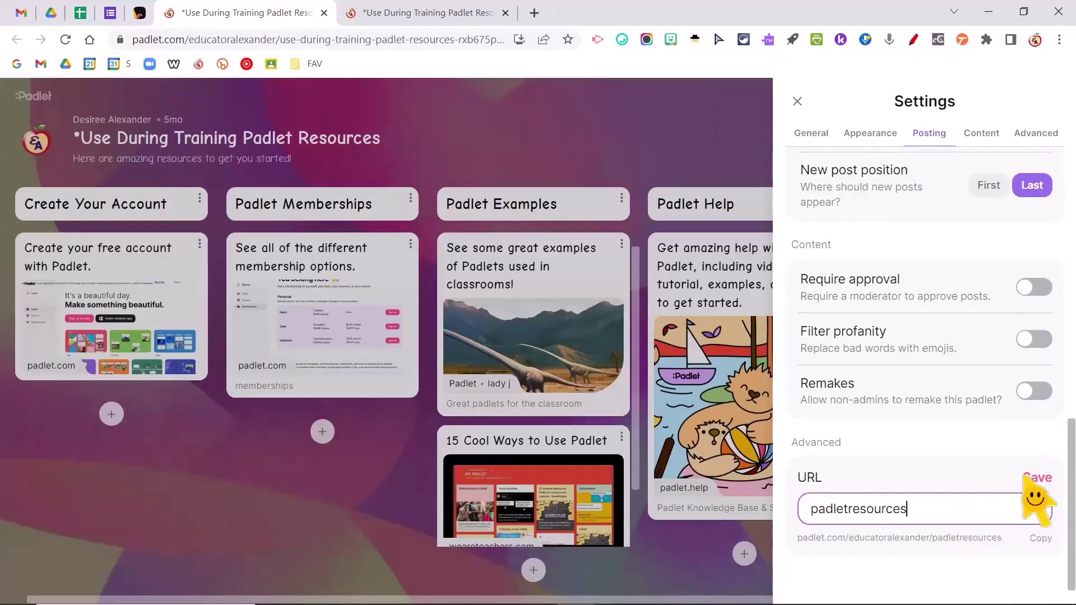
pyautogui.click(1038, 481)
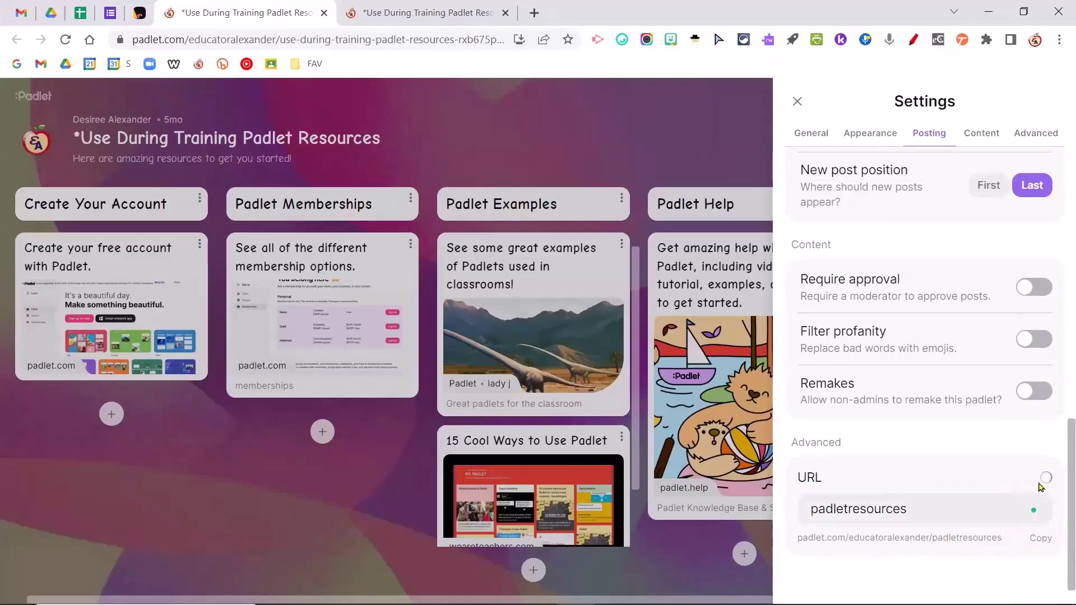
pyautogui.click(1039, 539)
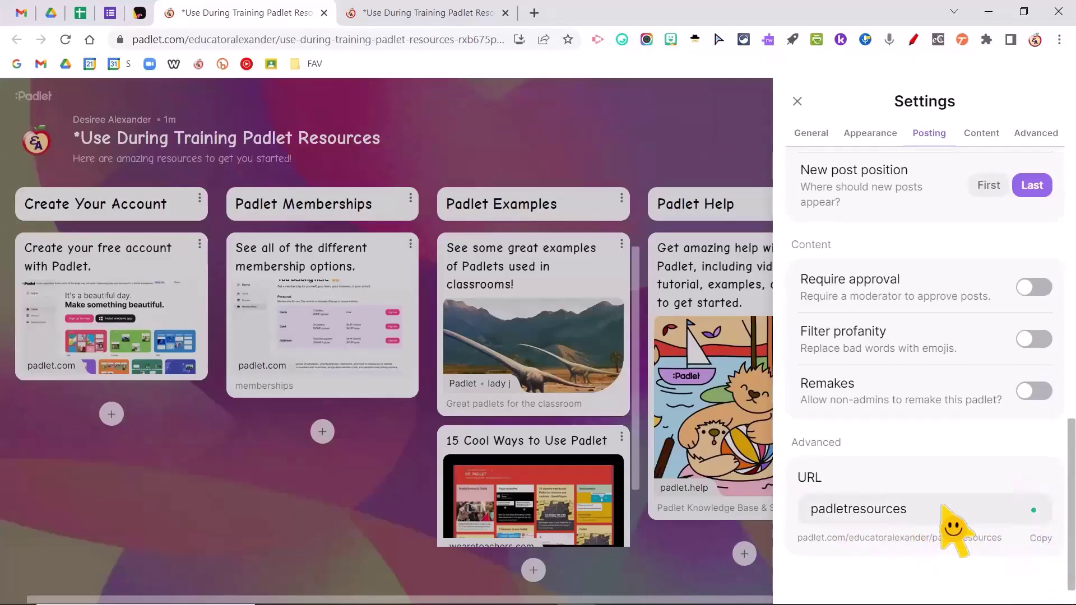
pyautogui.click(732, 156)
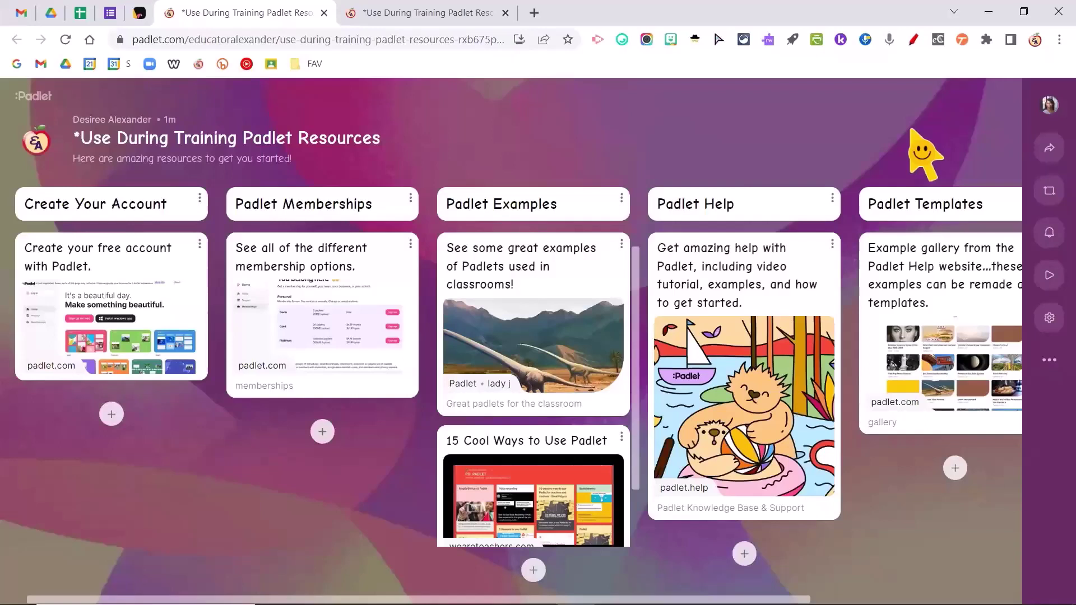
# Attach an AI-generated 'purple unicorn photo' to a new Padlet Templates post, then discard the draft
pyautogui.click(955, 468)
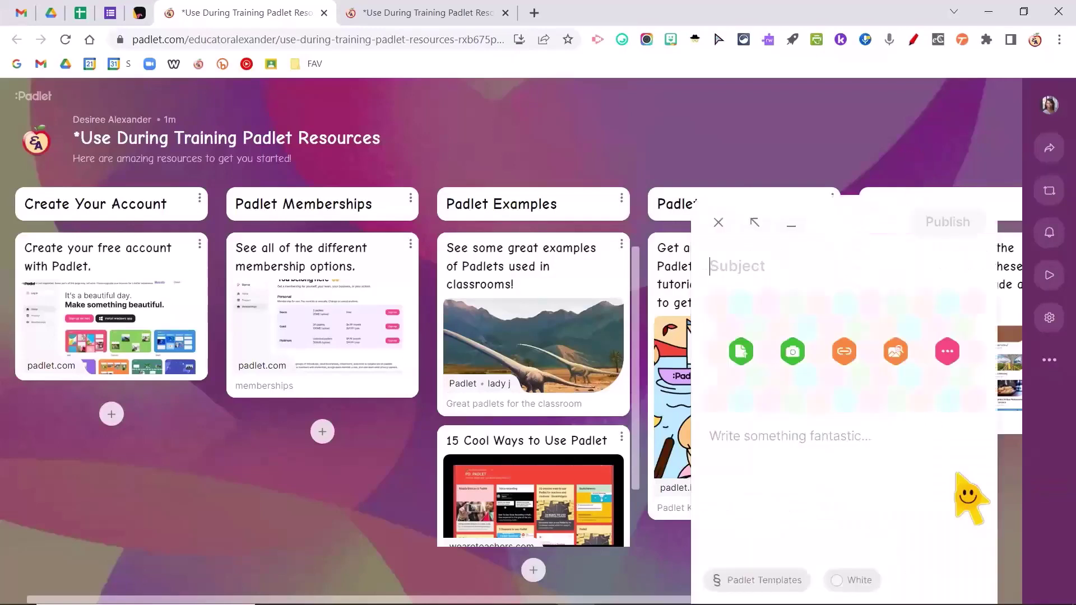
pyautogui.click(947, 352)
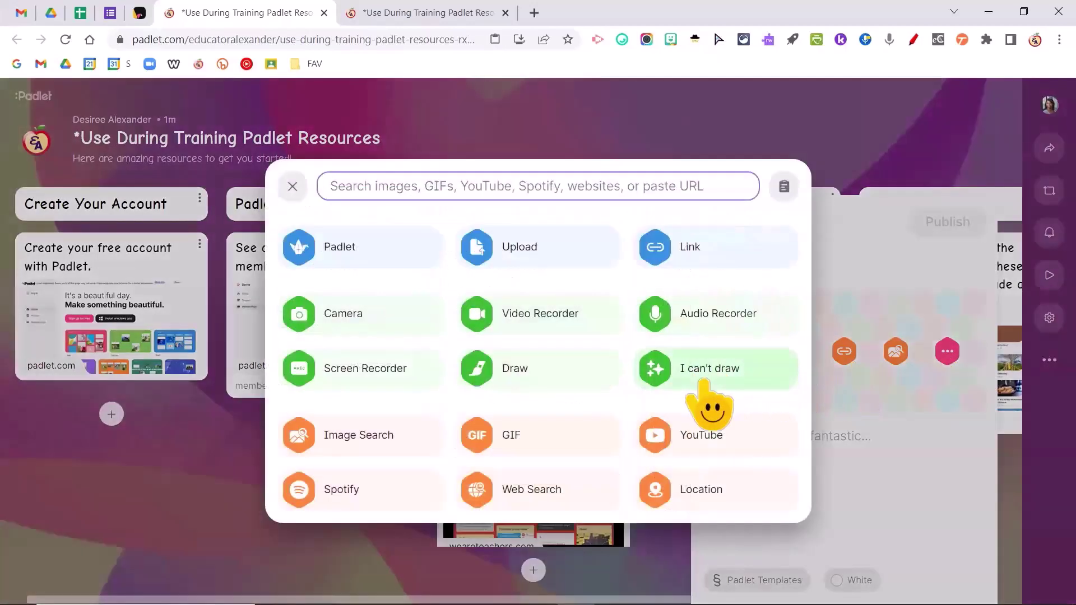
pyautogui.click(701, 380)
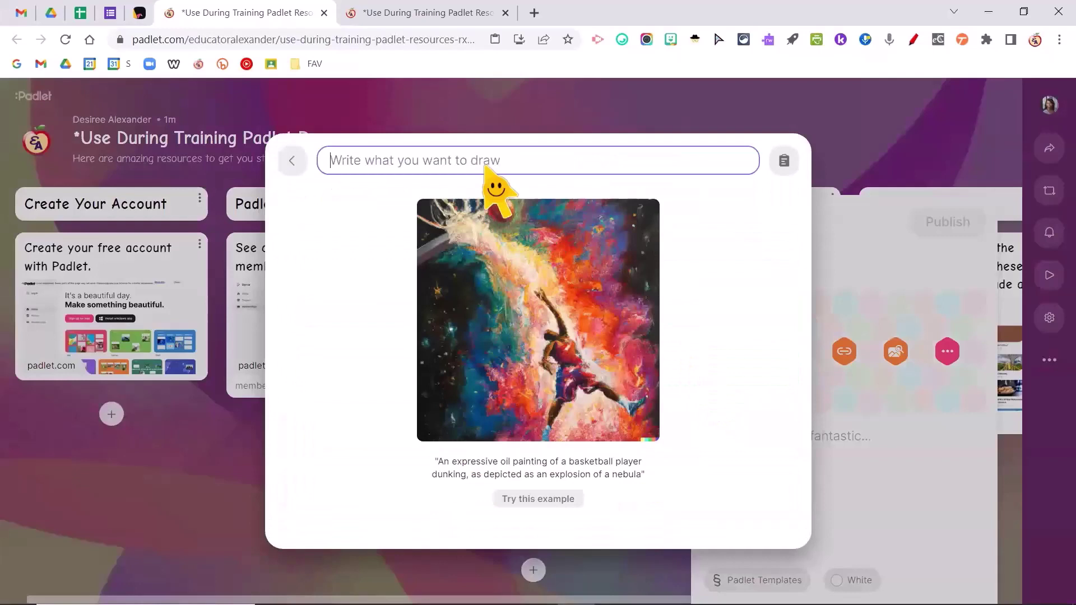
pyautogui.write('purple unicorn')
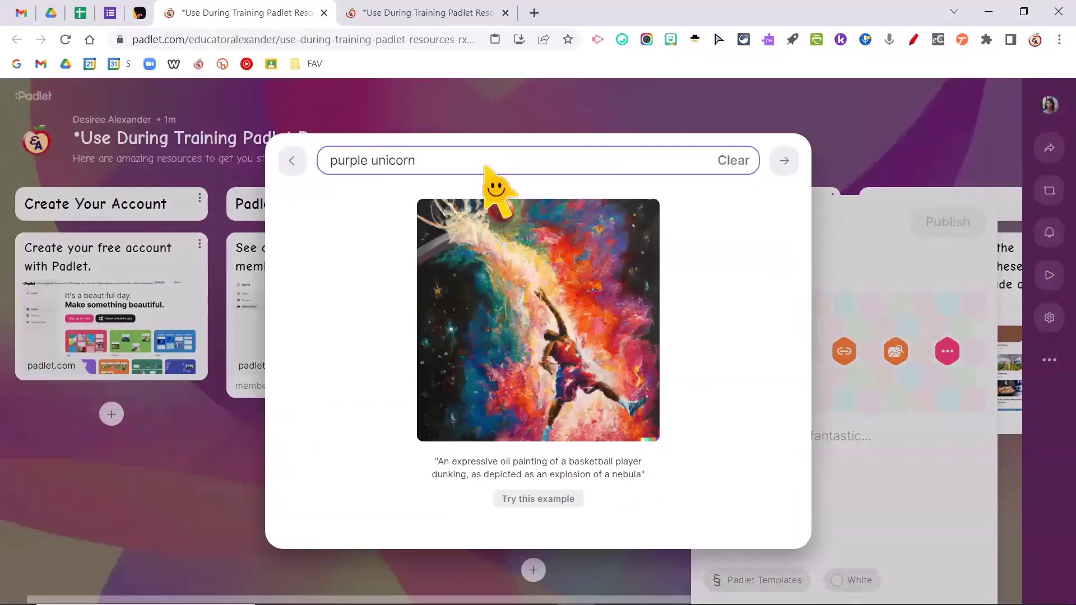
pyautogui.write(' photo')
pyautogui.press('Return')
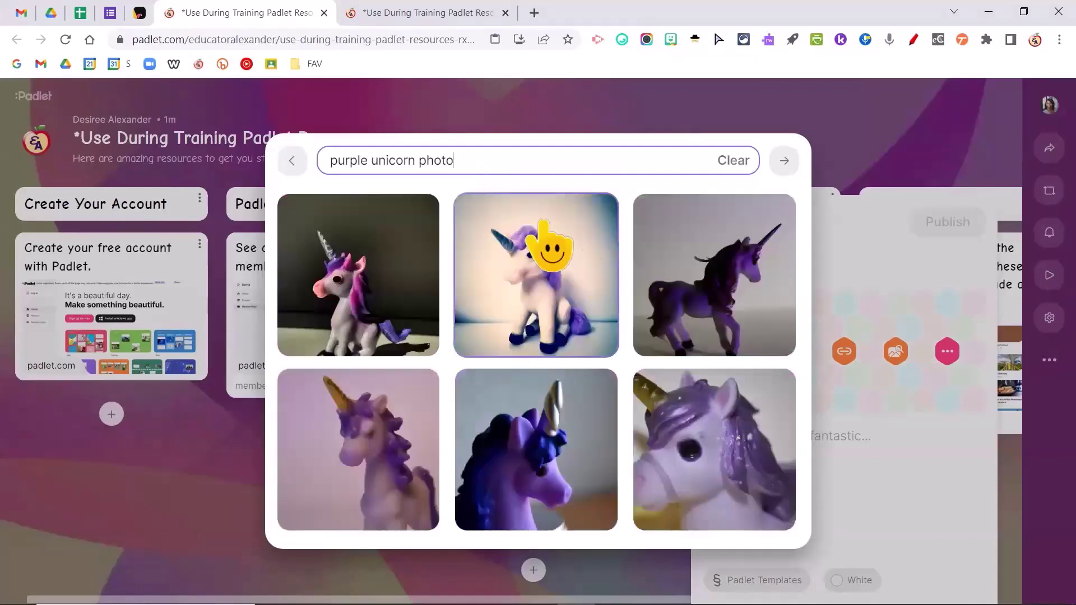
pyautogui.click(538, 280)
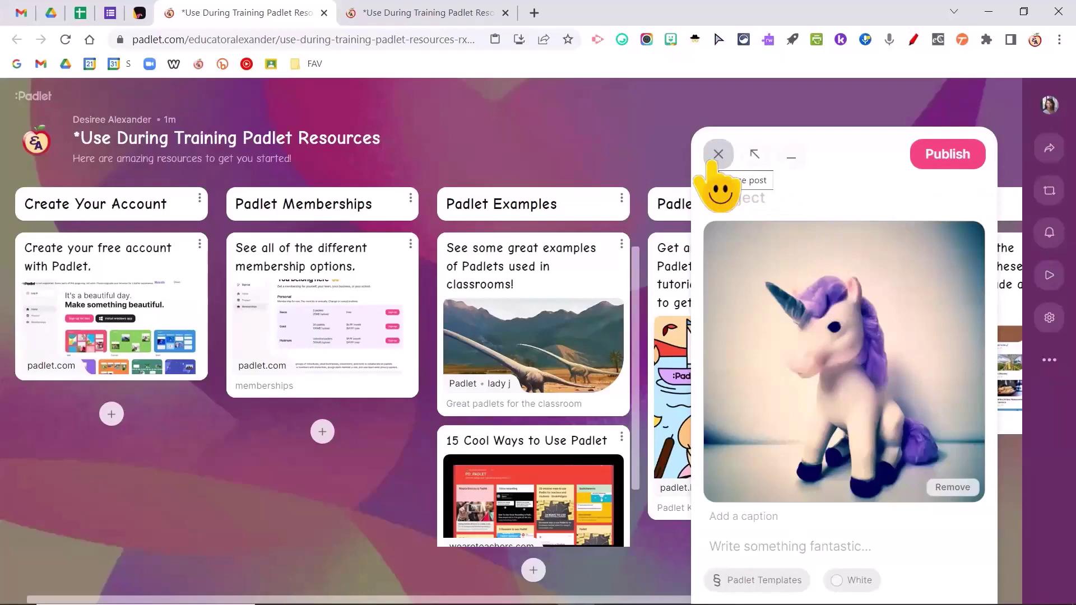
pyautogui.click(715, 158)
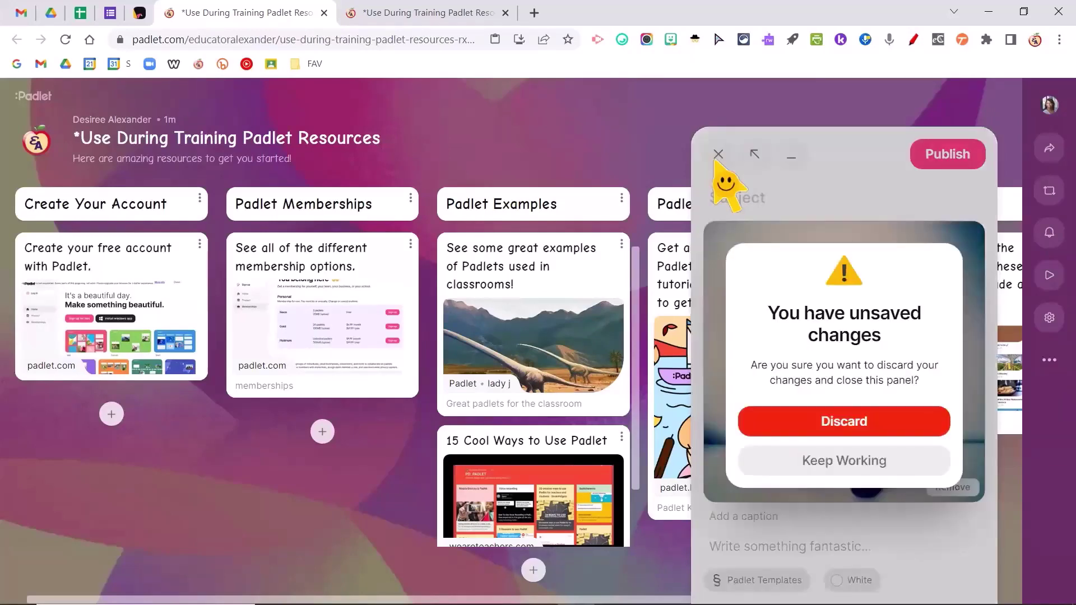
pyautogui.click(843, 423)
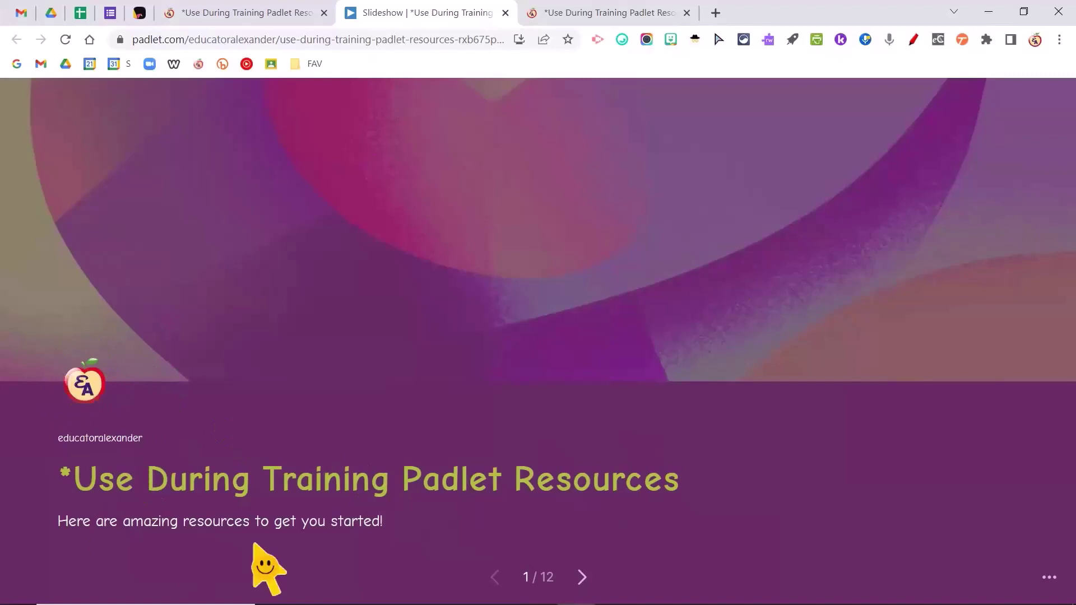
# Advance the slideshow to the classroom examples slide (7 of 12), then restart it at the title slide
pyautogui.click(583, 577)
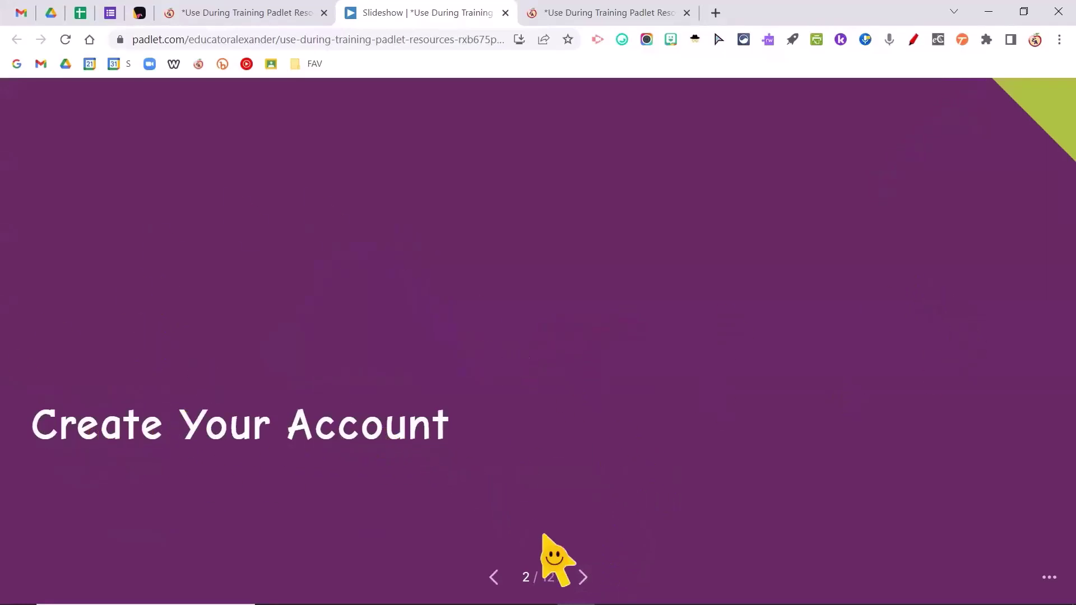
pyautogui.click(581, 577)
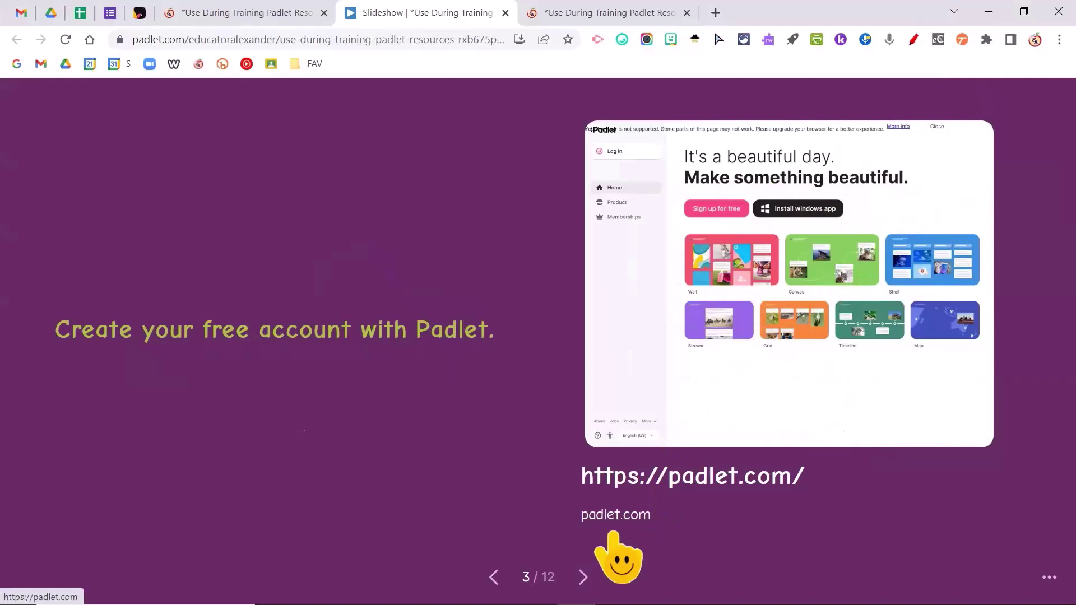
pyautogui.click(583, 577)
pyautogui.click(583, 577)
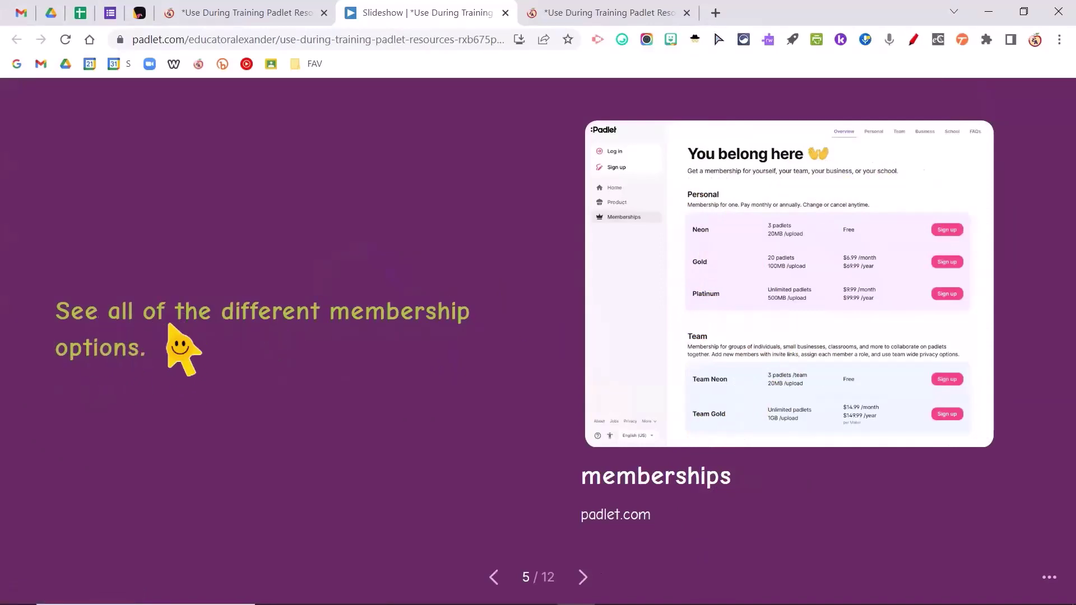
pyautogui.click(585, 577)
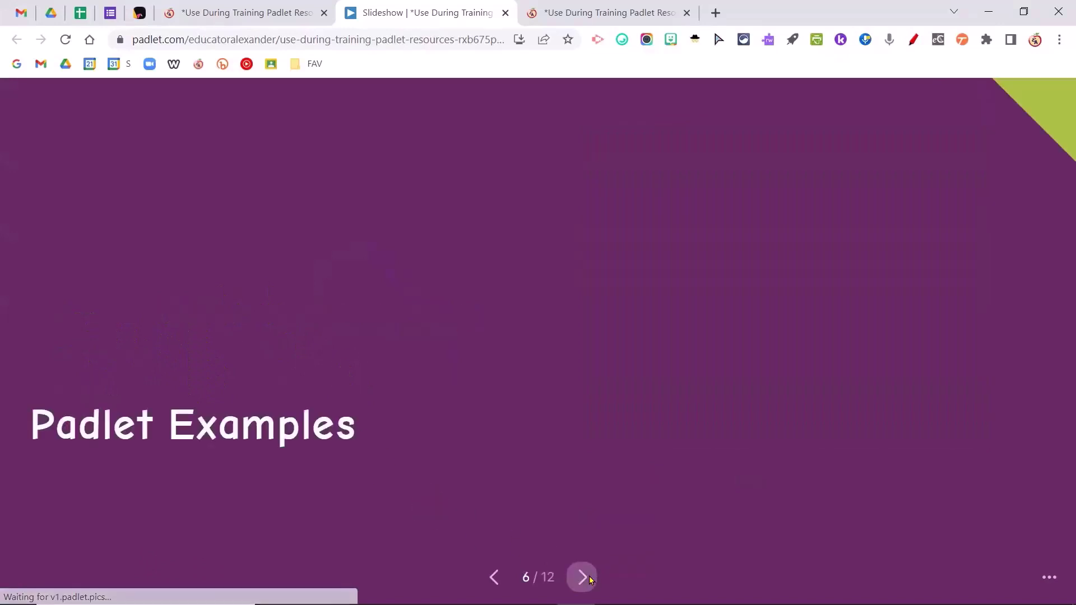
pyautogui.click(582, 577)
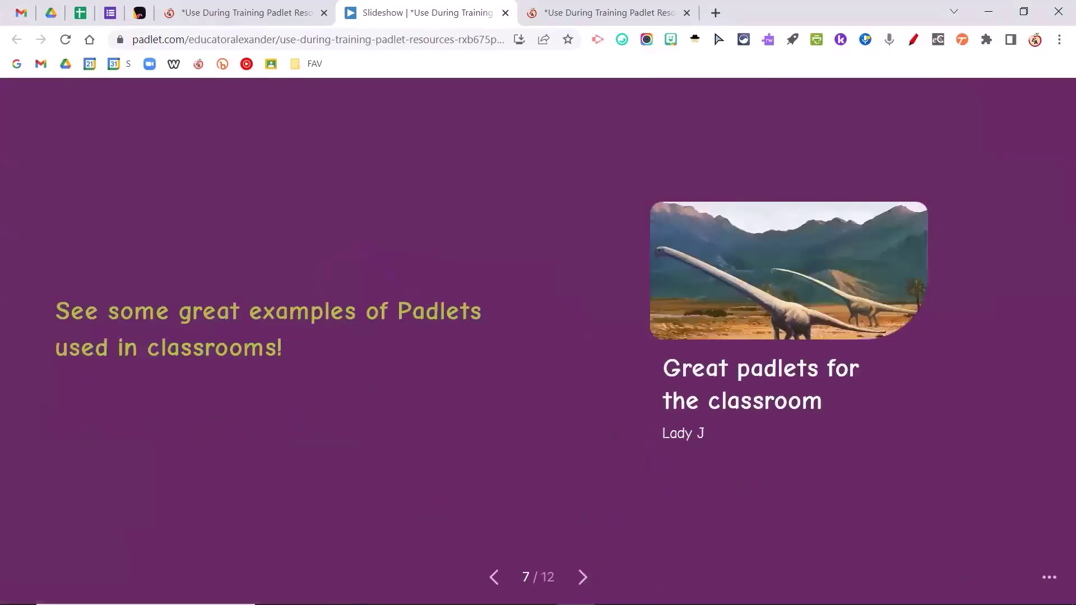
pyautogui.click(1045, 577)
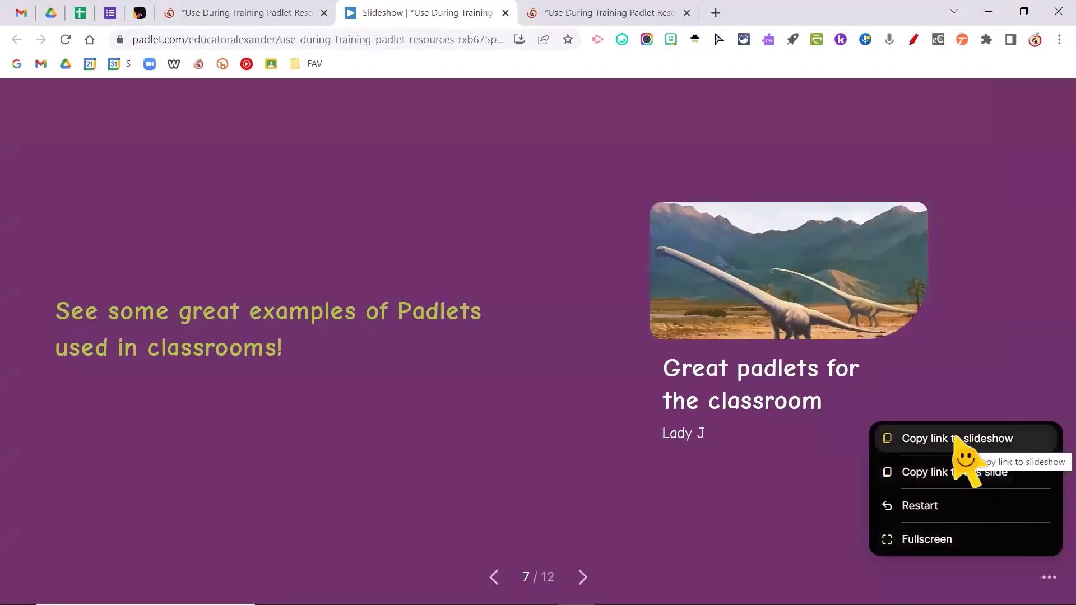
pyautogui.click(929, 511)
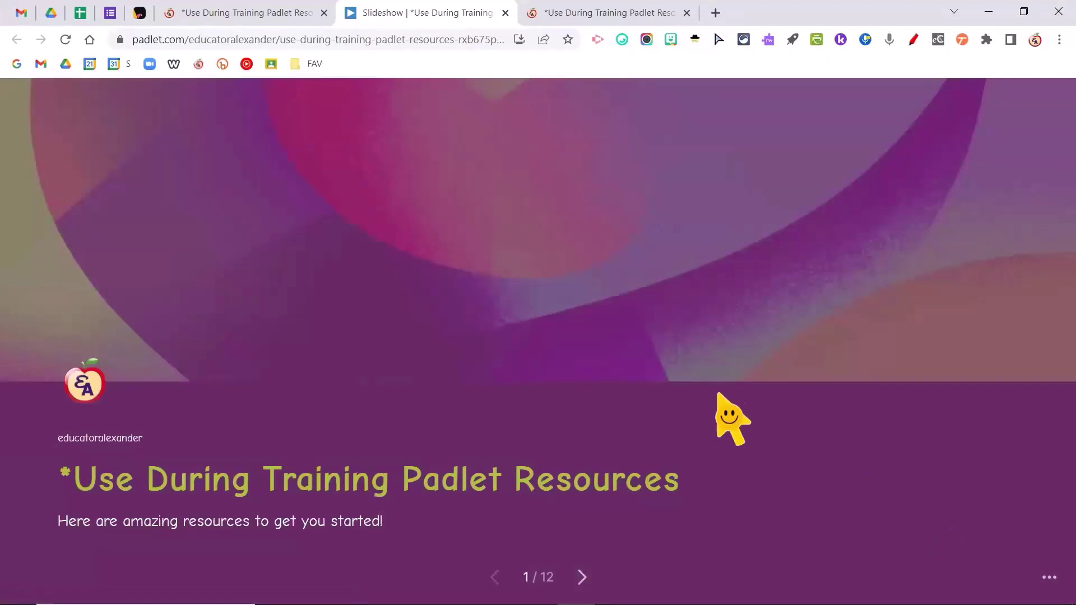
# Close the slideshow tab and switch to the Discussion Board padlet
pyautogui.click(505, 14)
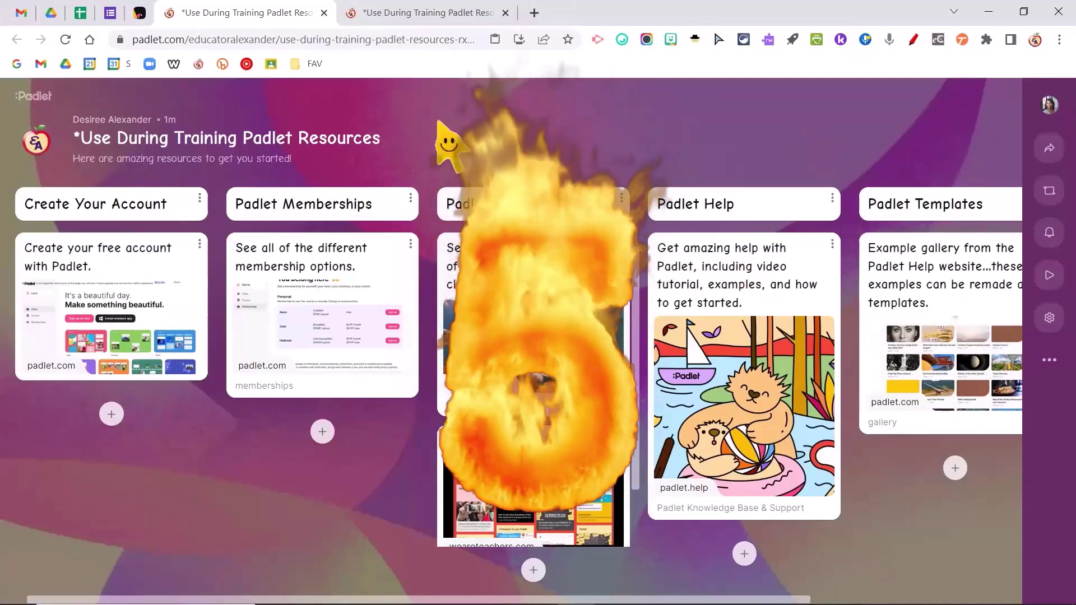
pyautogui.click(140, 12)
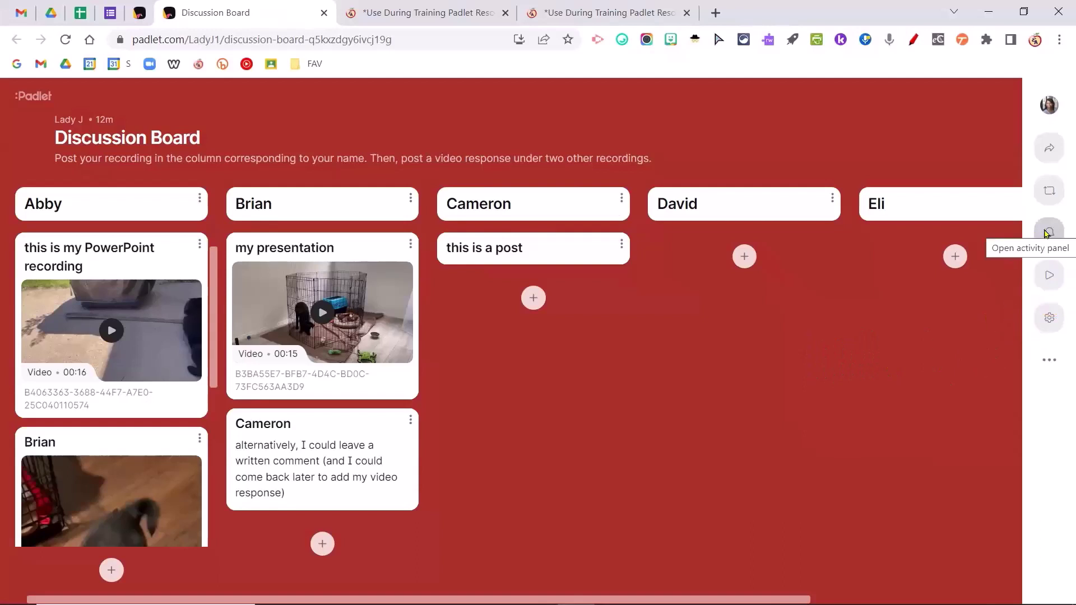
# View the Discussion Board's followers in the Activity panel, then return to the training resources board
pyautogui.click(1047, 232)
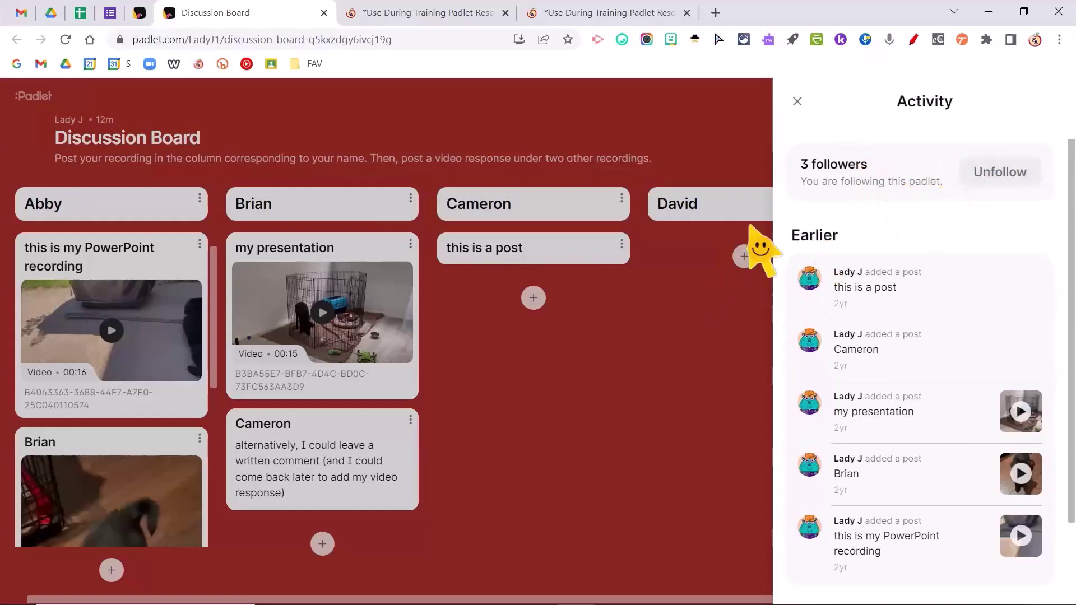
pyautogui.click(796, 102)
pyautogui.click(384, 13)
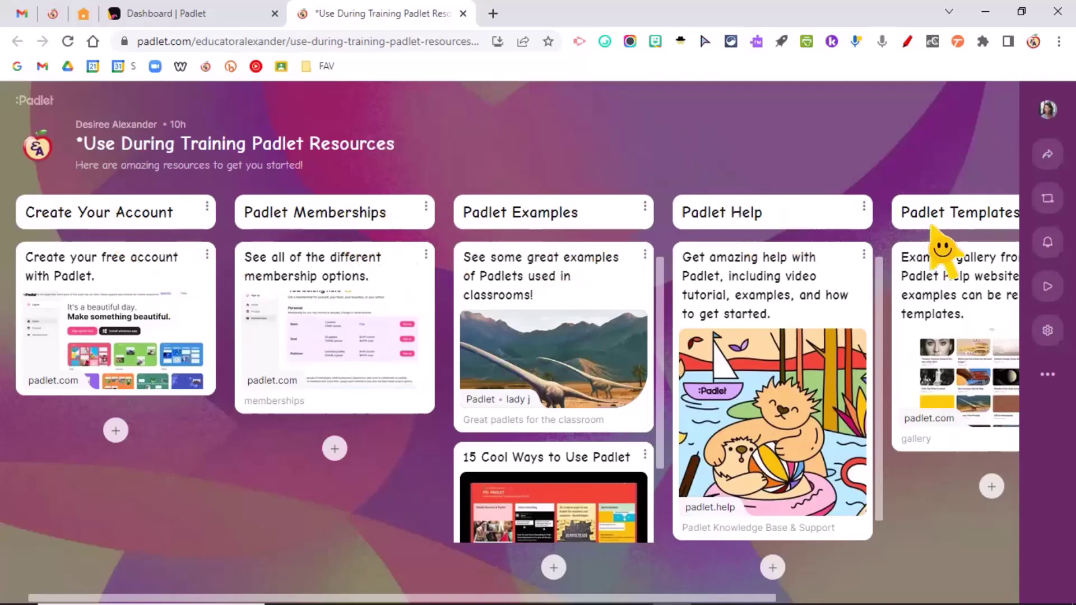
# On the dashboard, review the Advanced formats in Make a padlet, then collapse them and close the picker
pyautogui.click(189, 12)
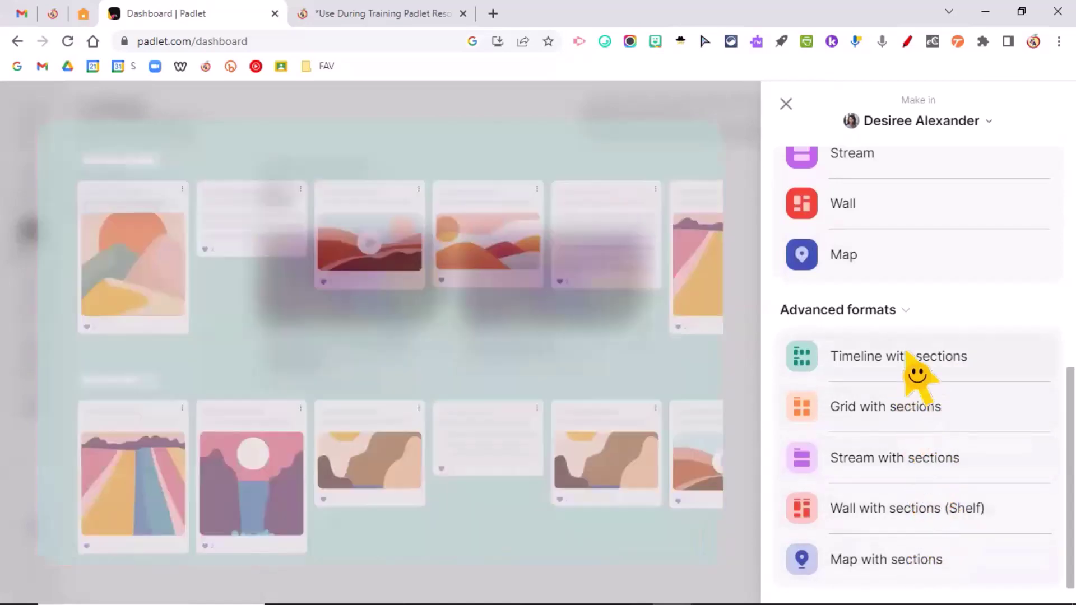
pyautogui.click(896, 311)
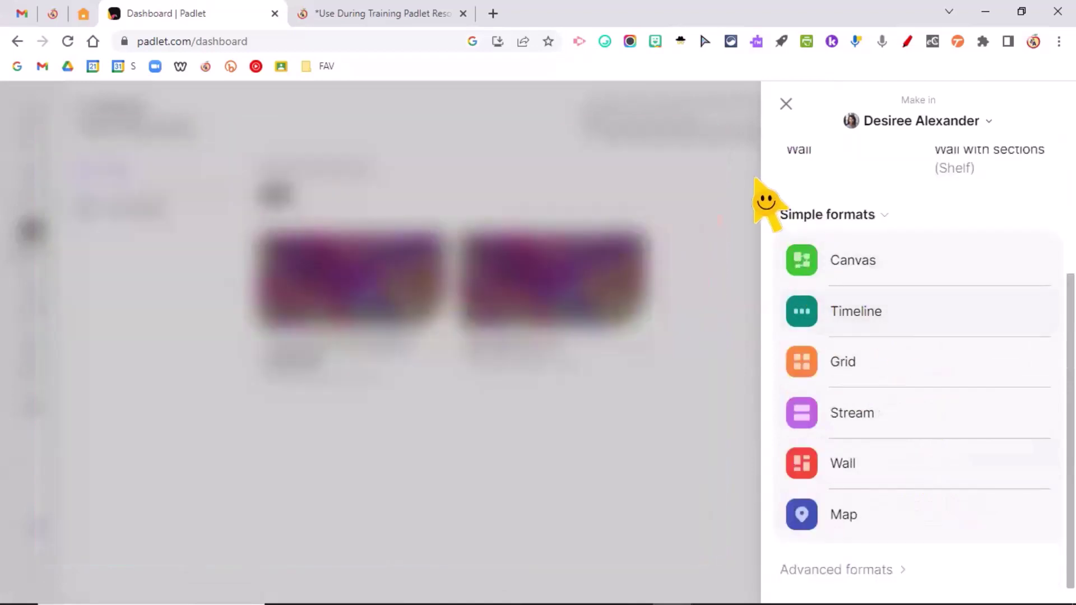
pyautogui.click(785, 104)
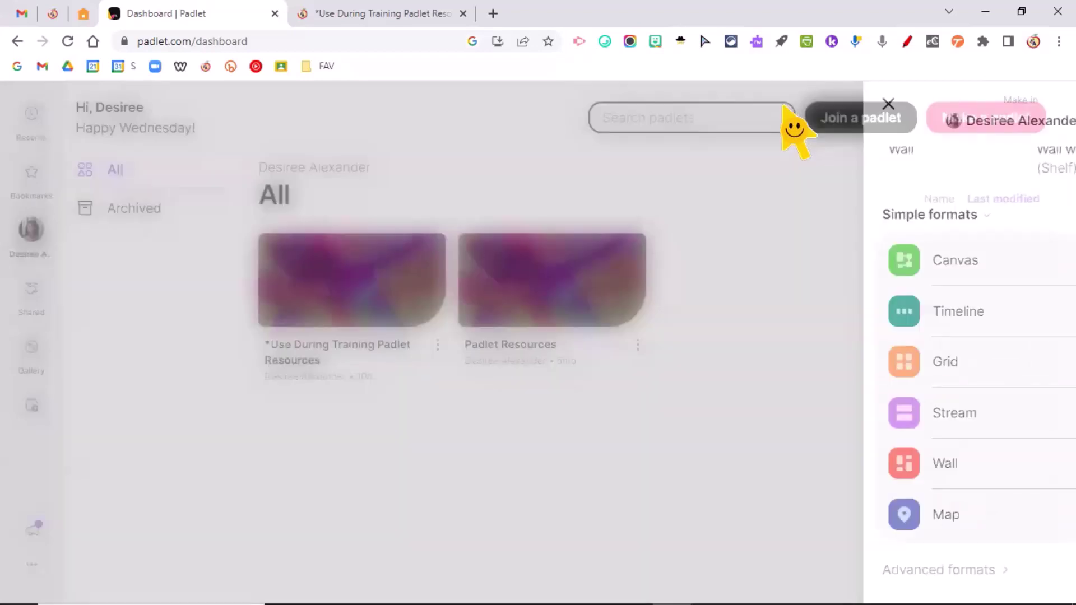